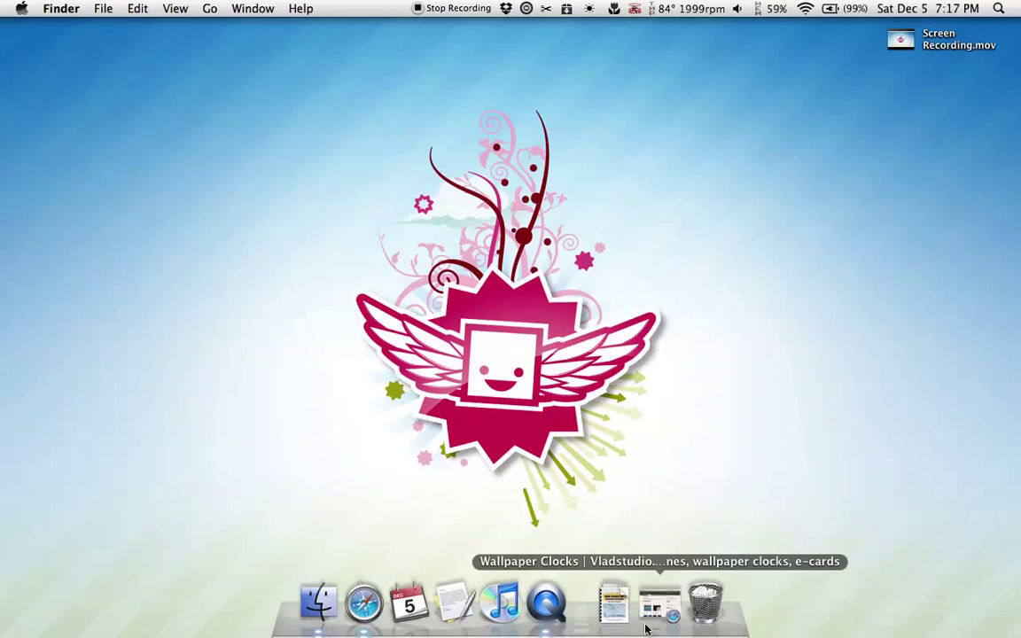
- Restore the minimized Vladstudio Wallpaper Clocks page in Safari and open the gallery of all wallpaper clocks
click(656, 621)
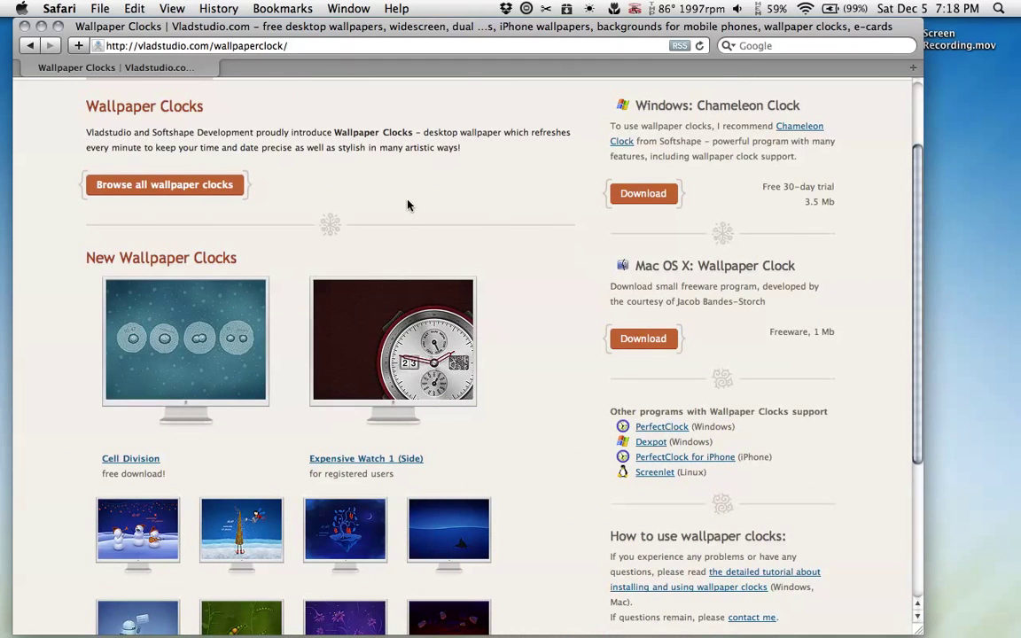
scroll(407, 206, down, 5)
click(189, 488)
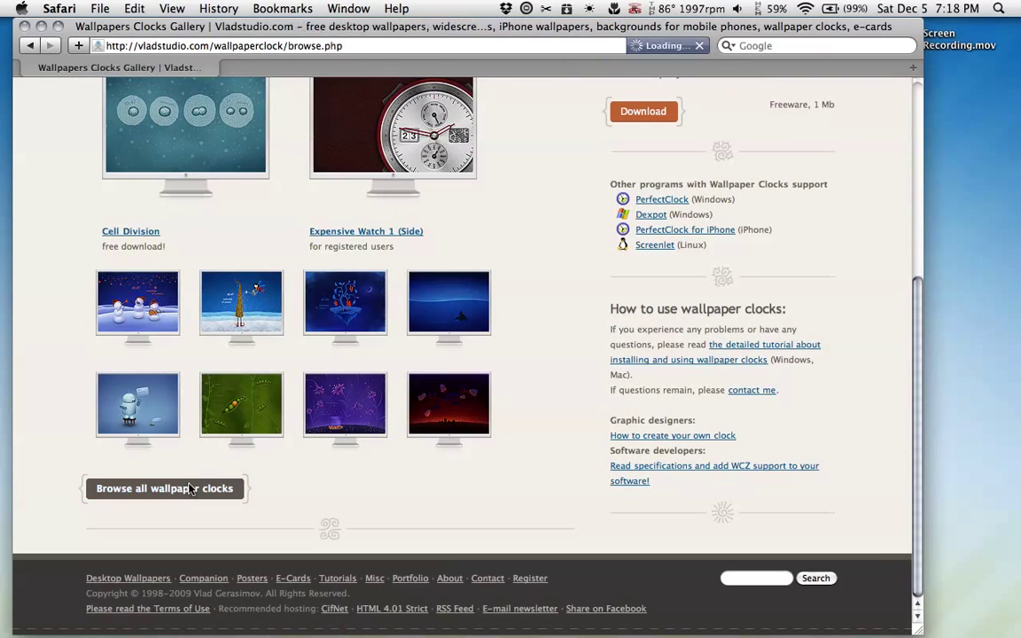
- Look through the wallpaper clocks gallery, view the Blue Star Eclipse clock's download page, and close the browser window
scroll(371, 392, down, 10)
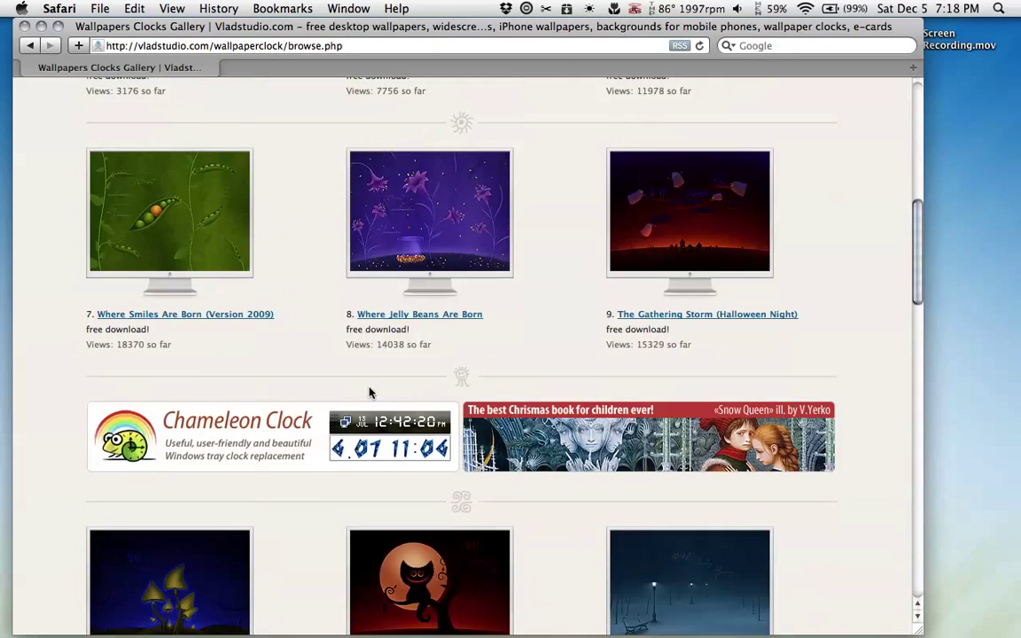
scroll(371, 392, down, 4)
scroll(370, 392, up, 12)
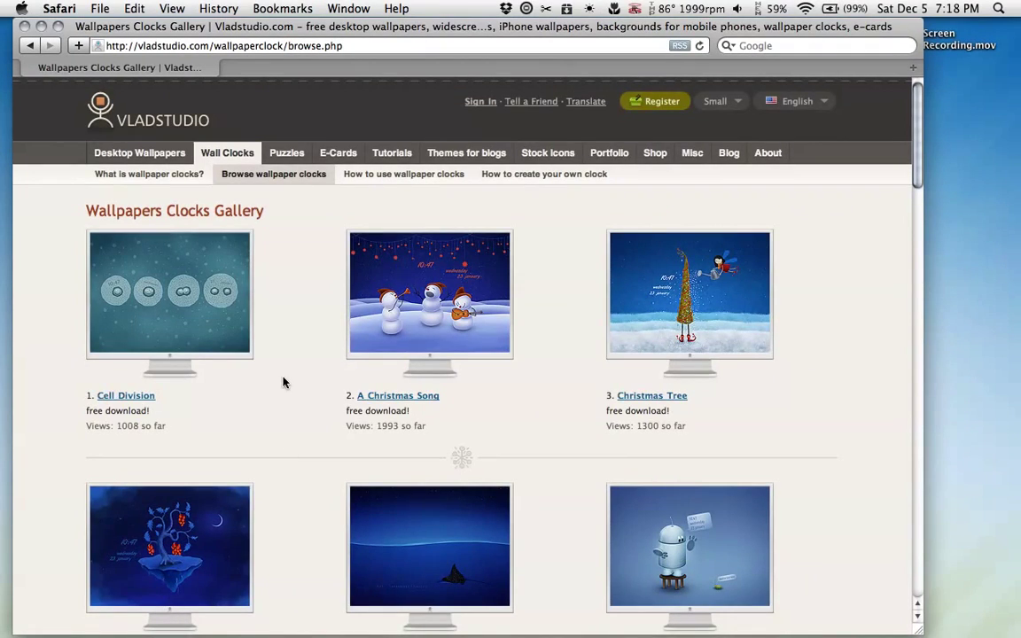
scroll(283, 382, down, 20)
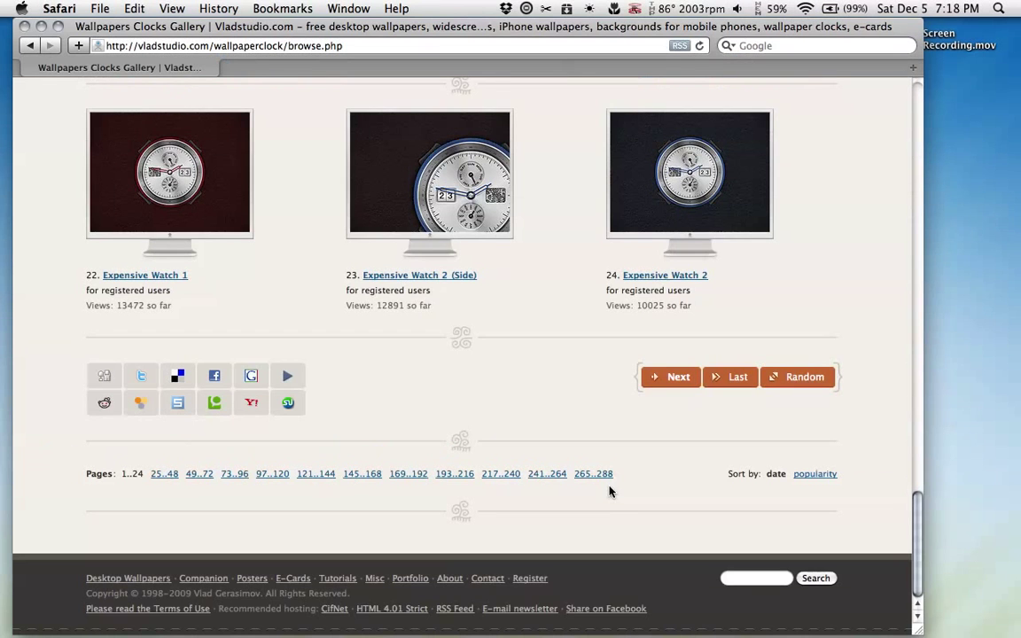
scroll(477, 304, up, 5)
scroll(477, 304, up, 5)
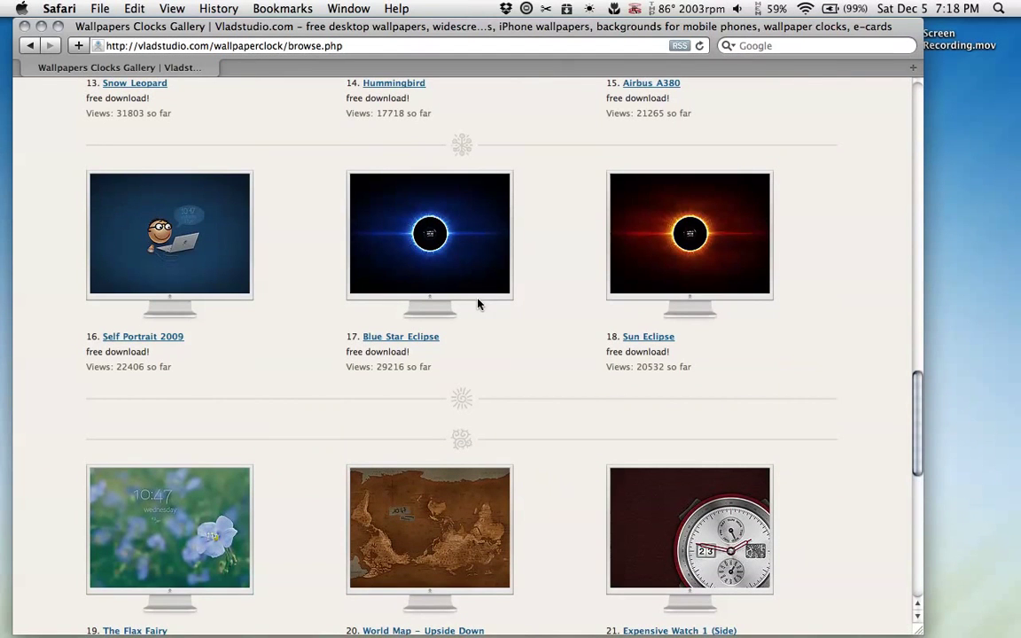
click(435, 263)
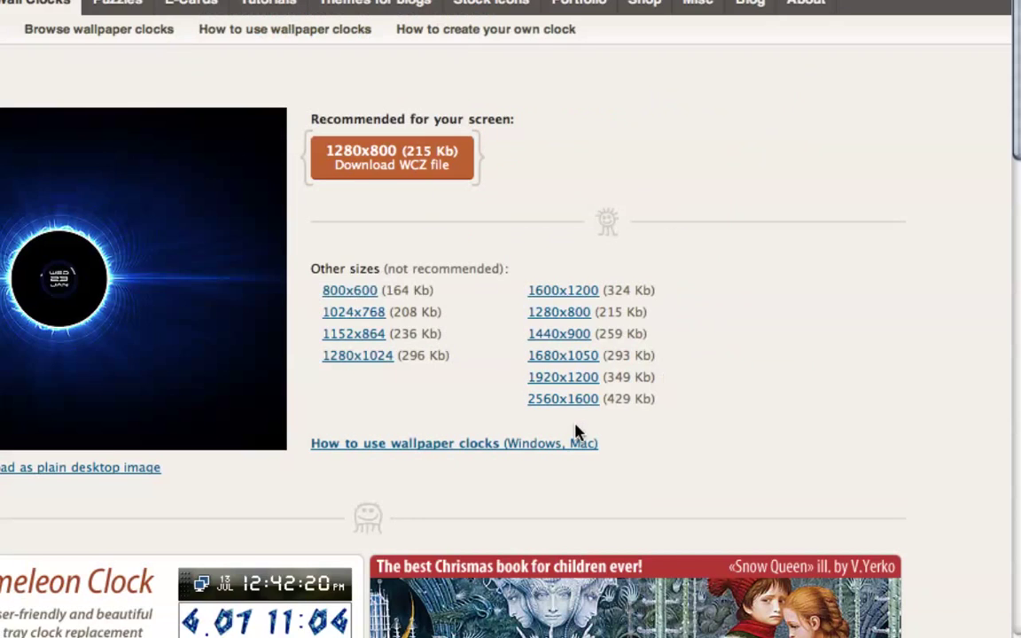
key(super+w)
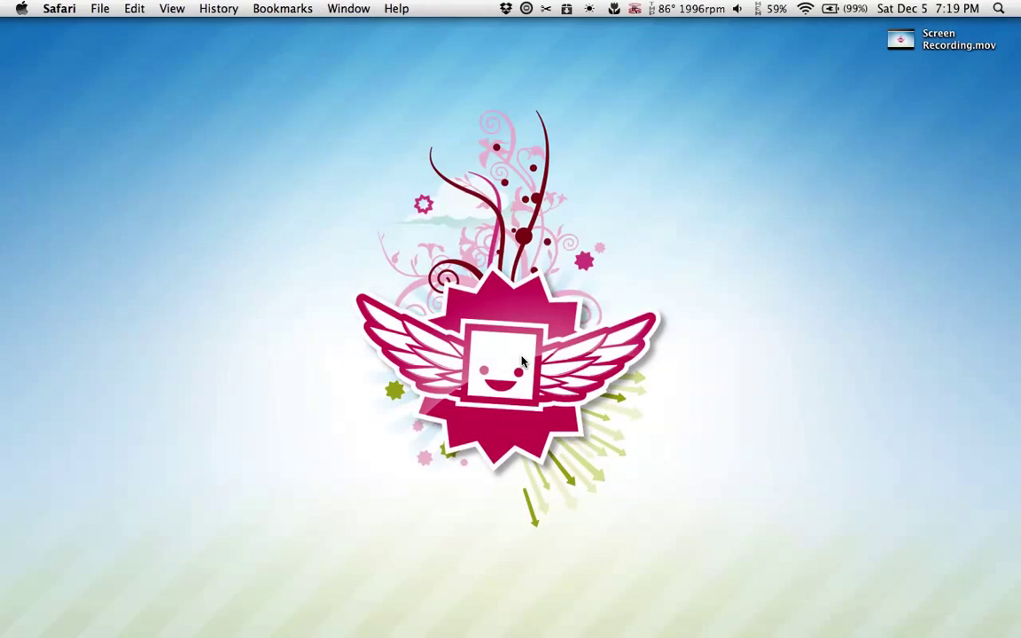
- Search the Mac for "wall" and launch the Wallpaper Clocks application
click(490, 322)
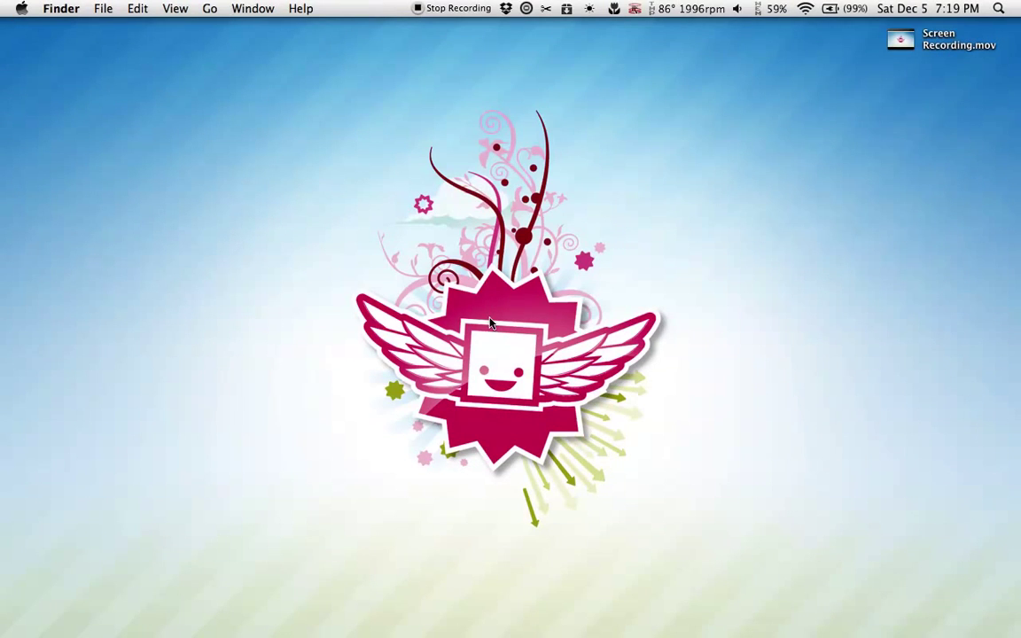
key(super+space)
text(wall)
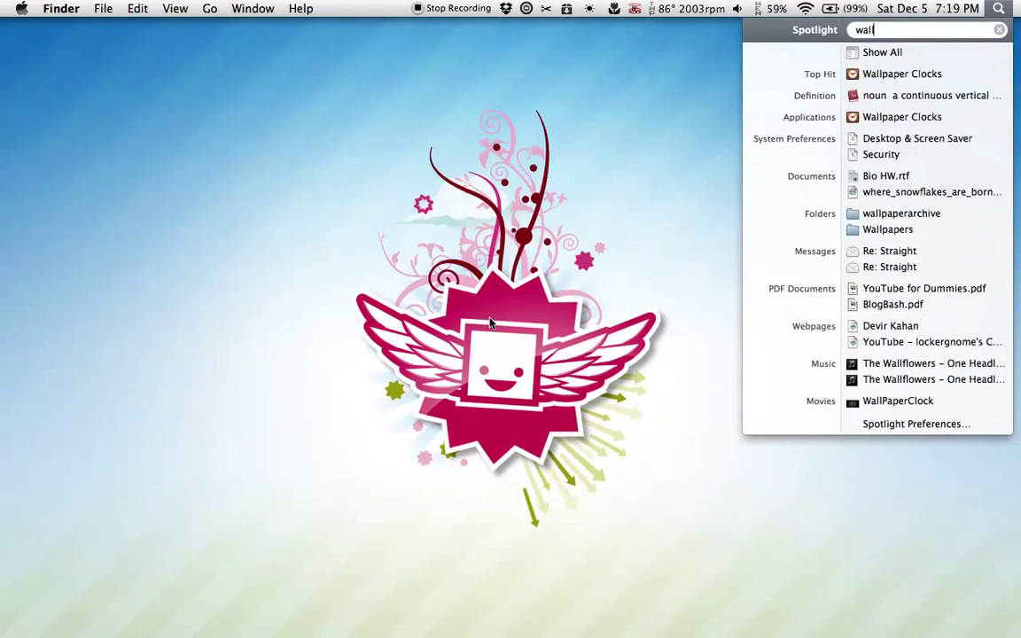
key(Return)
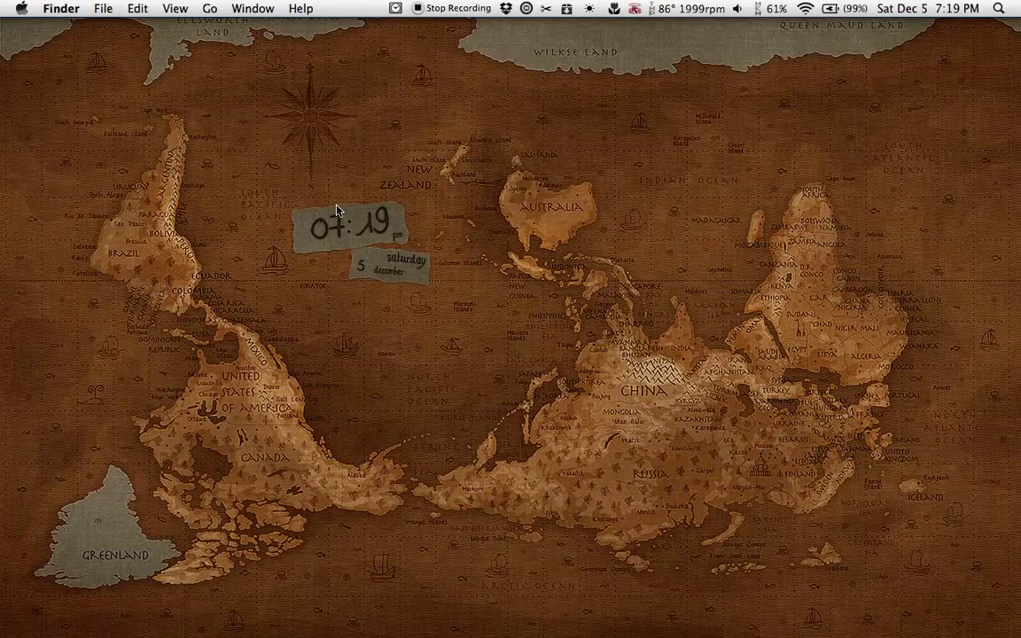
- Apply the Christmas Clock 1 wallpaper clock to the desktop and close the Change Wallpaper Clock window
click(395, 9)
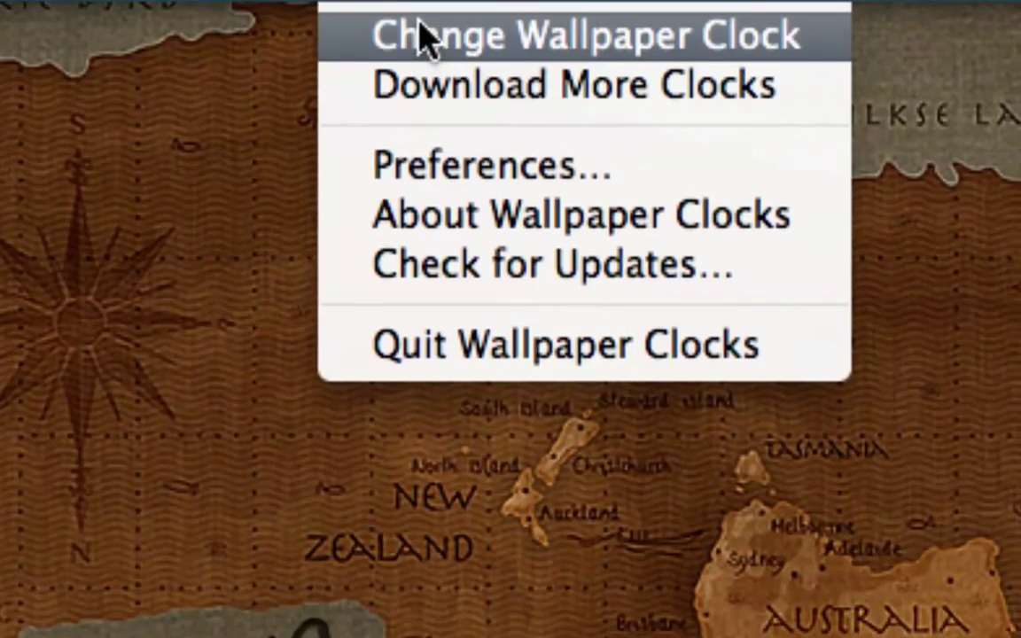
click(423, 38)
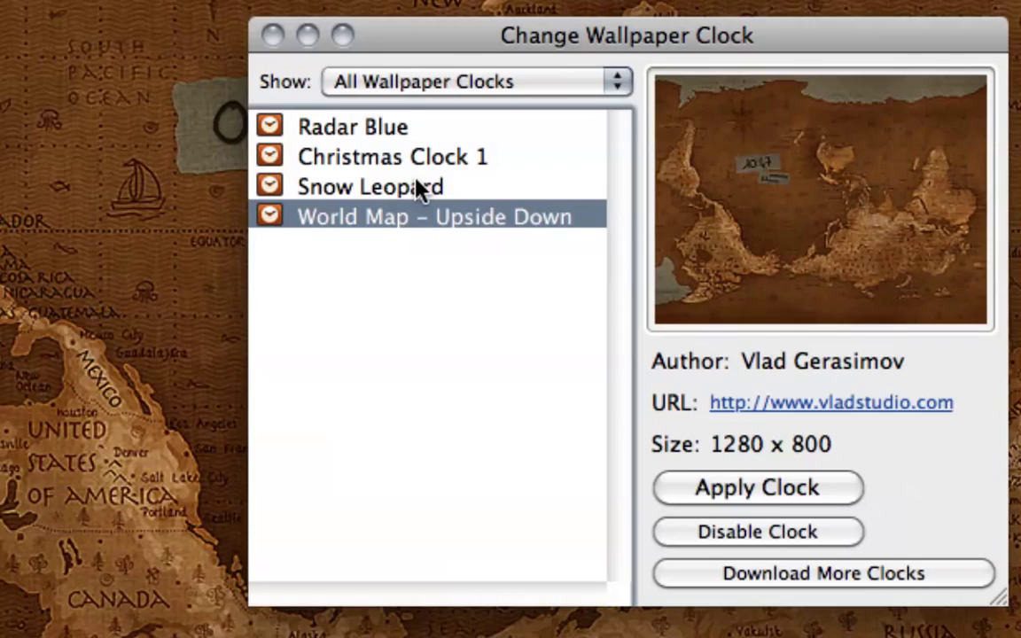
click(416, 187)
click(397, 156)
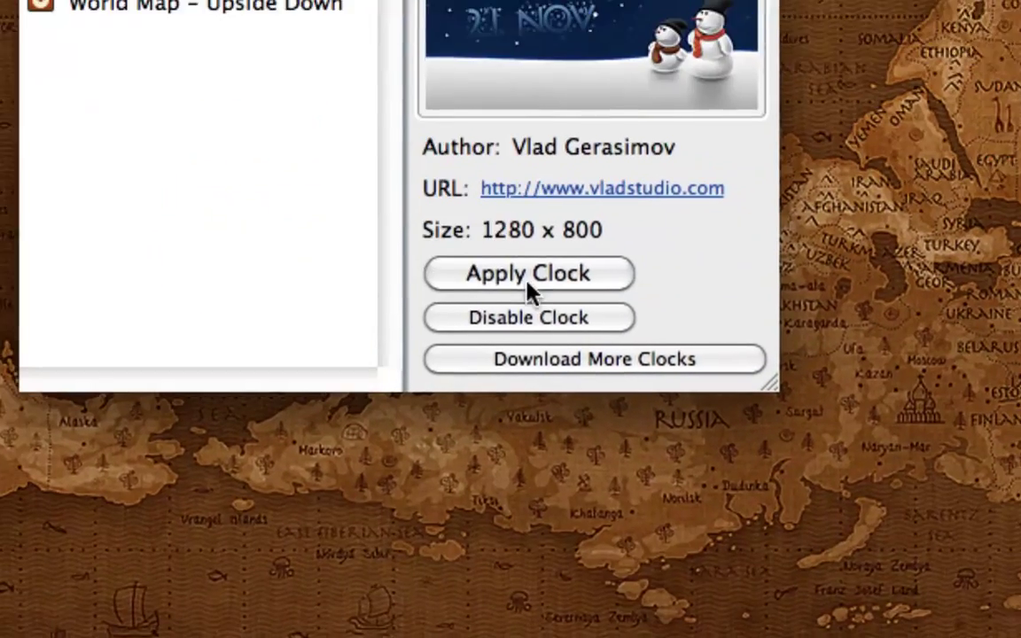
click(759, 511)
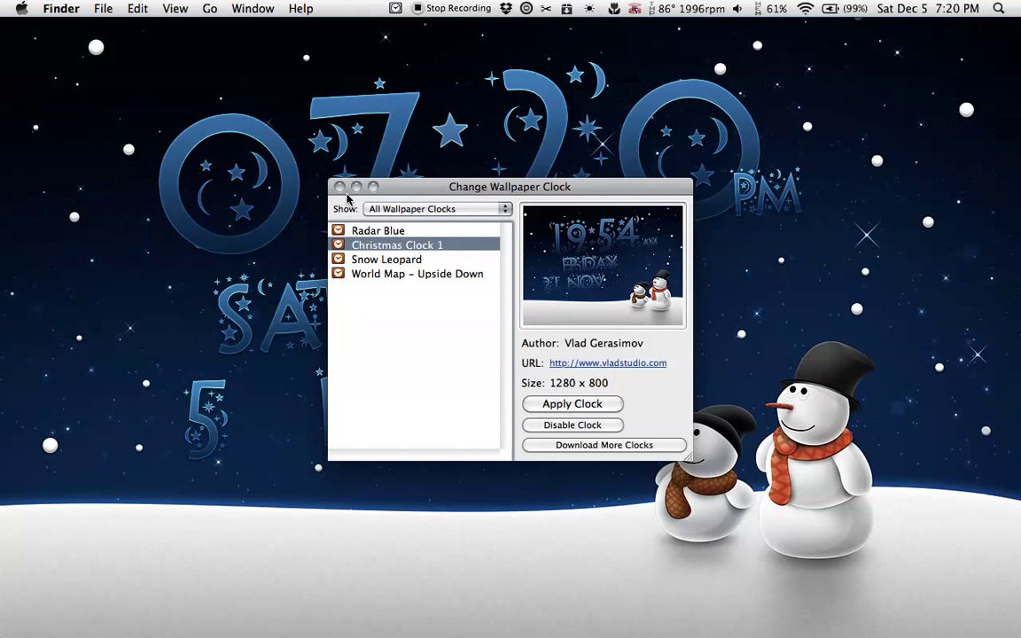
click(340, 187)
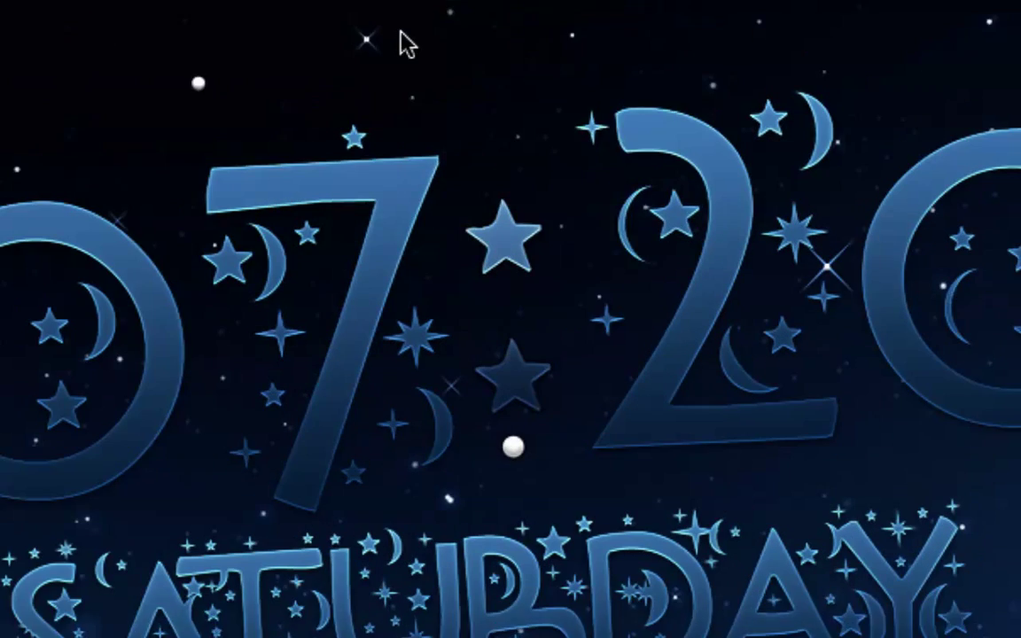
- Review the Wallpaper Clocks preferences for time format, wallpaper mode, WCZ folder and login start, and close them
click(394, 13)
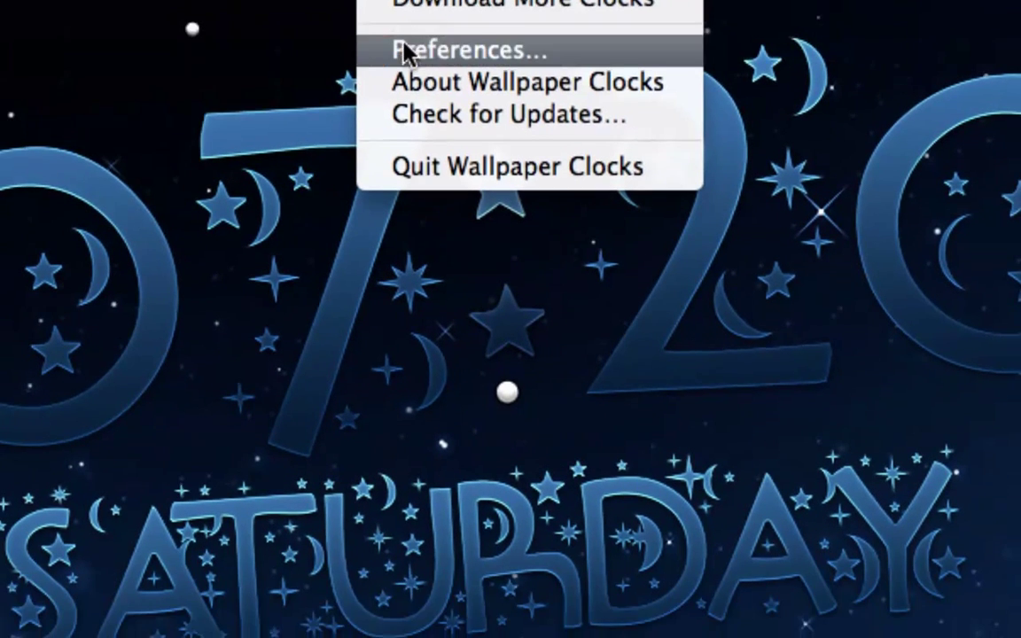
click(405, 48)
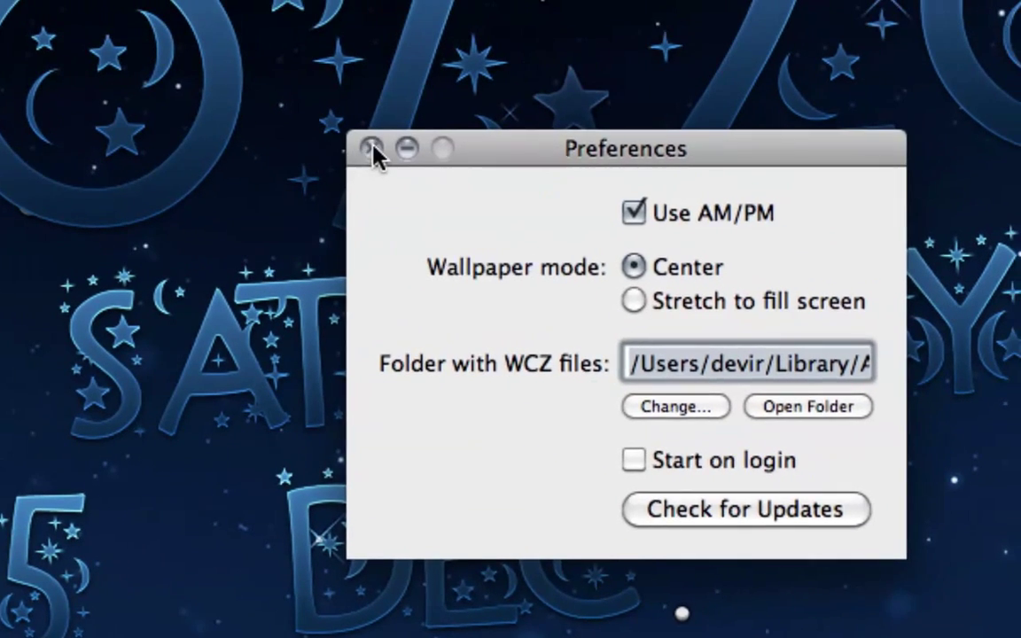
click(372, 149)
- Change the desktop's wallpaper clock to Snow Leopard and close the Change Wallpaper Clock window
click(395, 9)
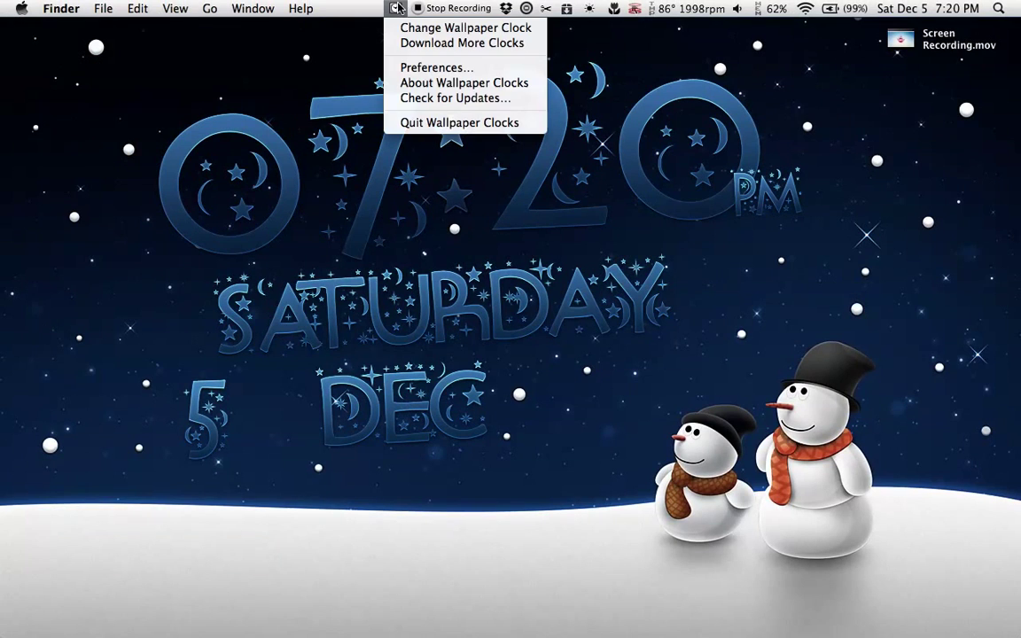
click(403, 27)
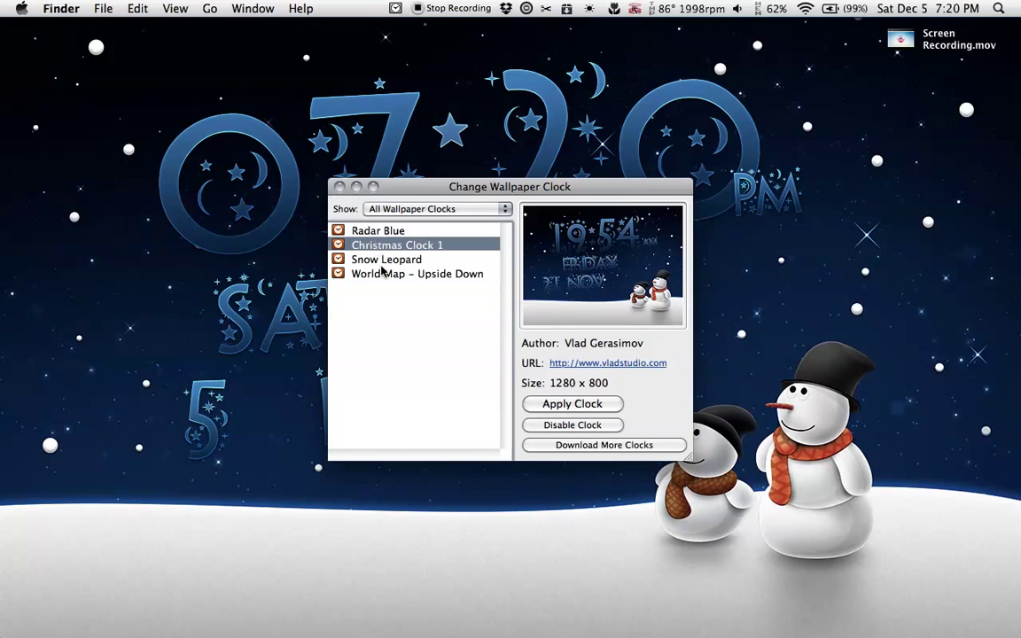
click(383, 273)
click(383, 258)
click(572, 403)
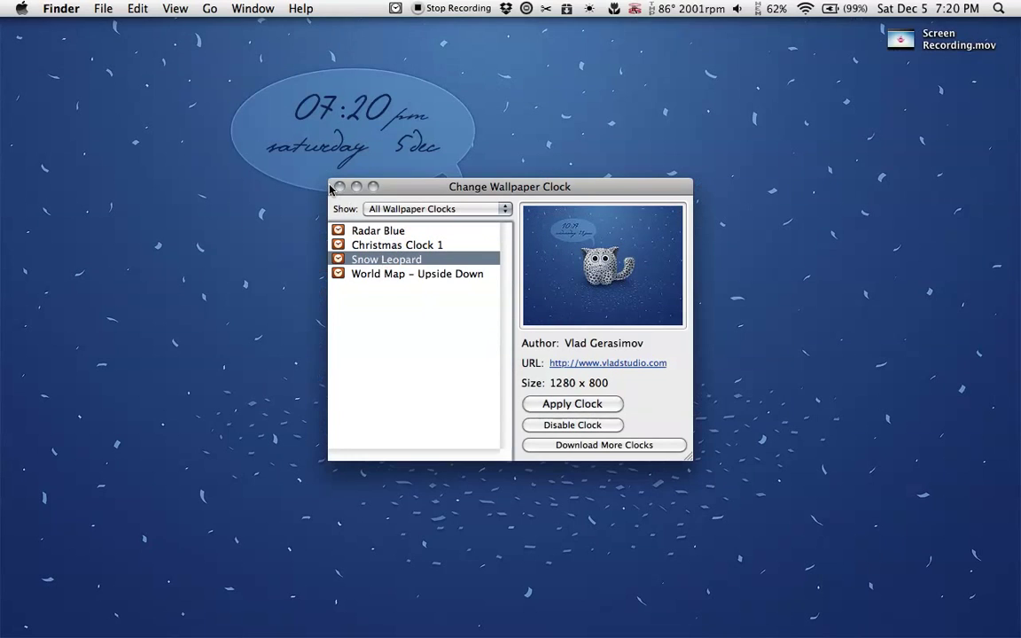
click(339, 187)
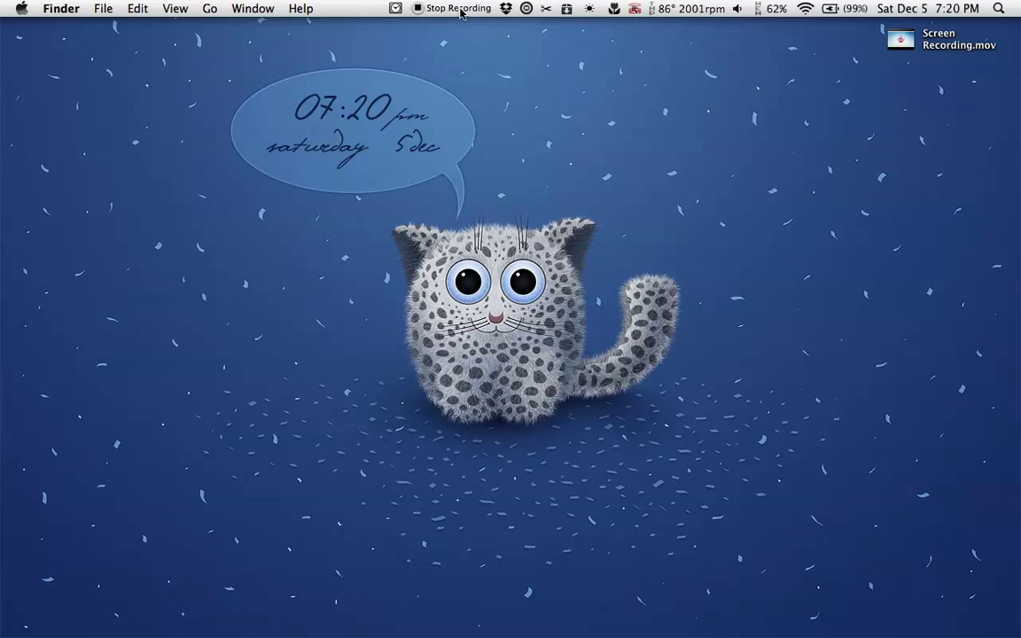
- Change the desktop's wallpaper clock to Radar Blue and close the Change Wallpaper Clock window
click(395, 9)
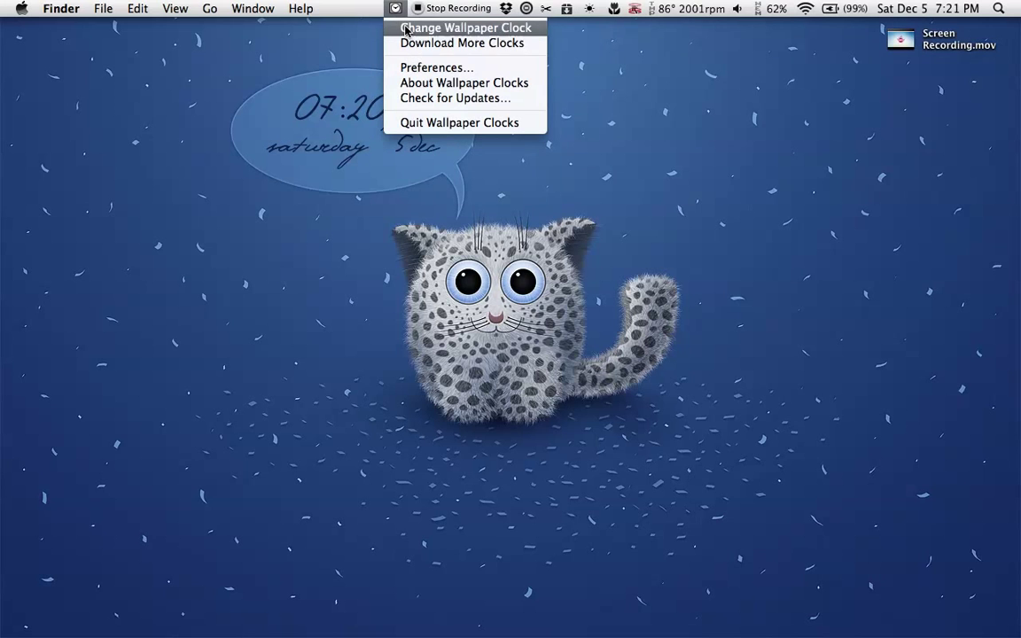
click(371, 30)
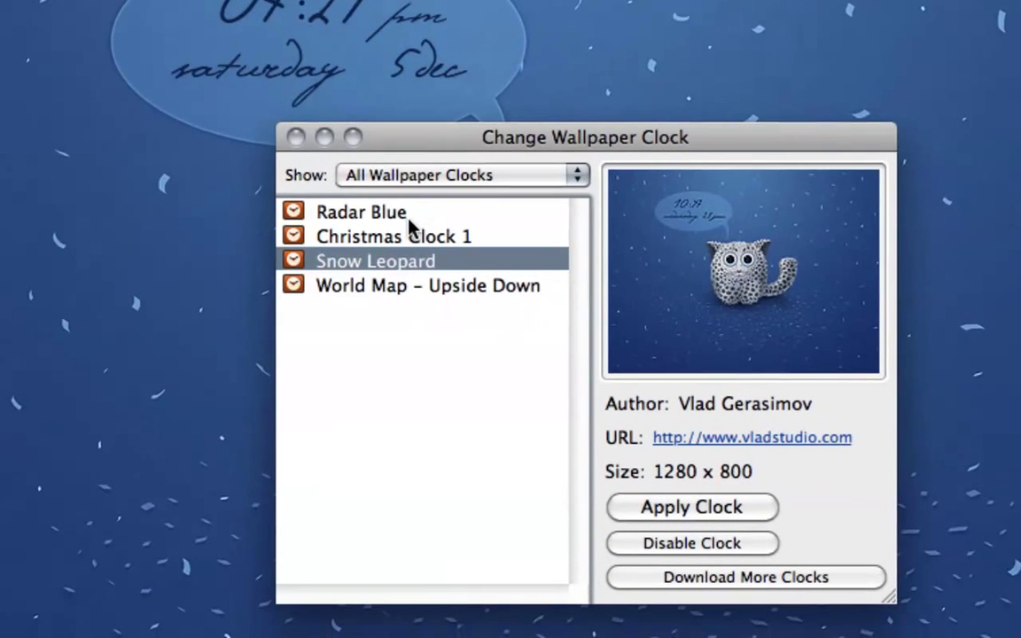
click(406, 258)
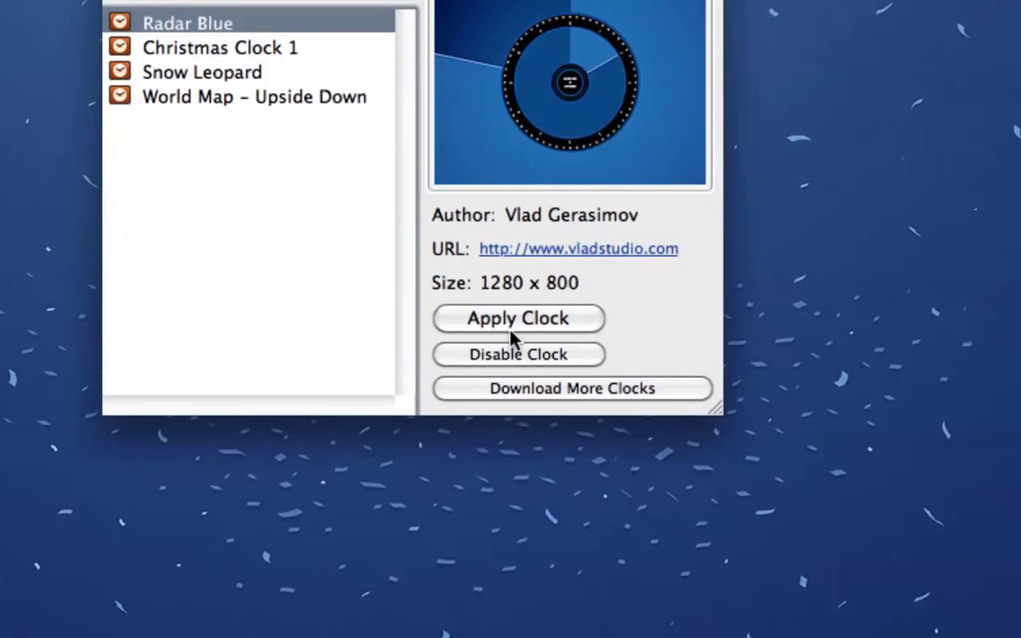
click(536, 369)
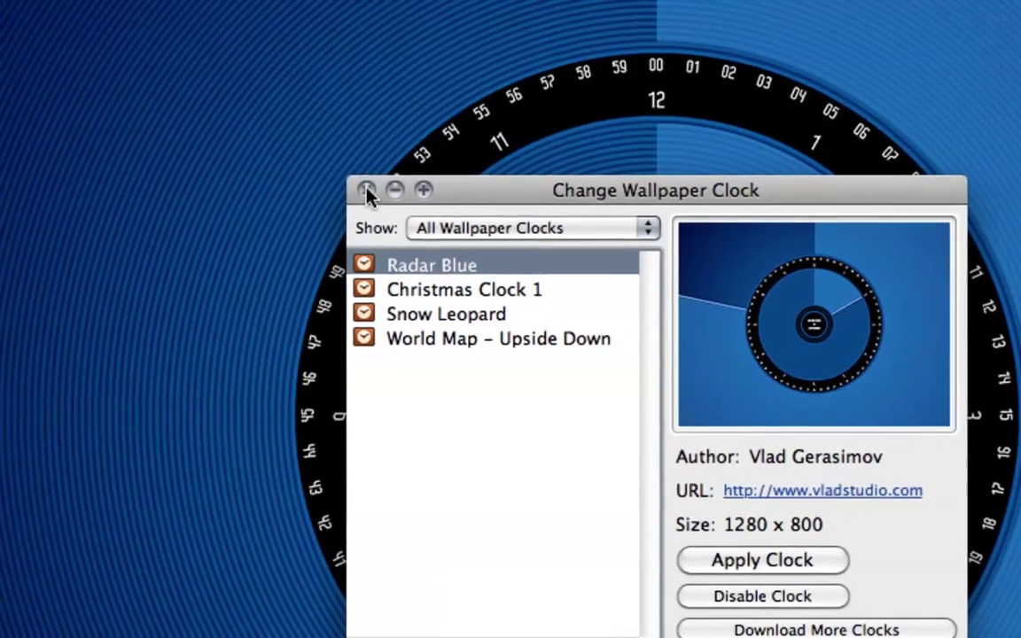
click(364, 191)
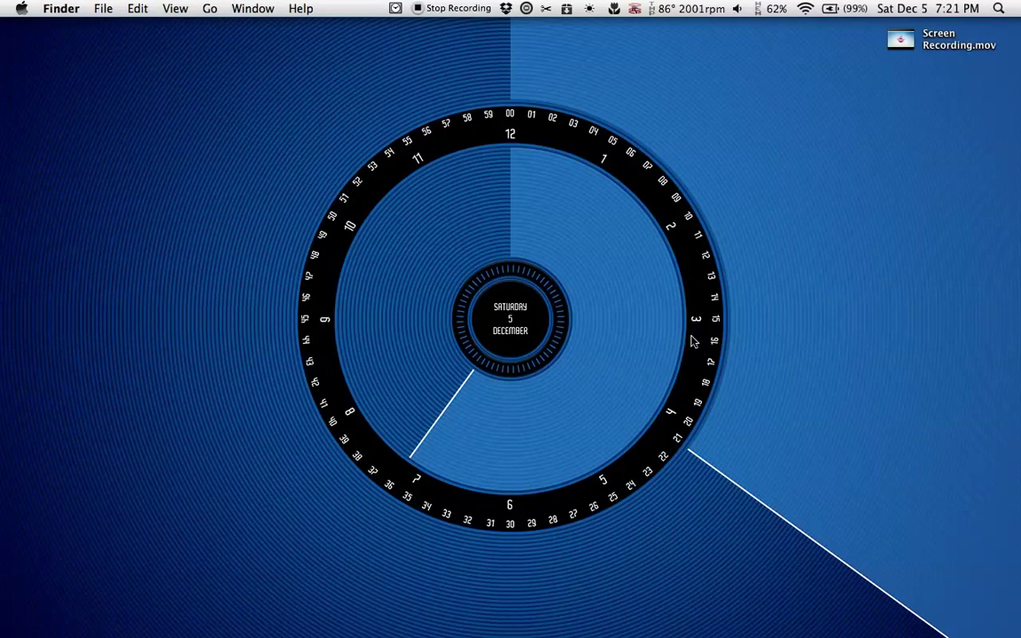